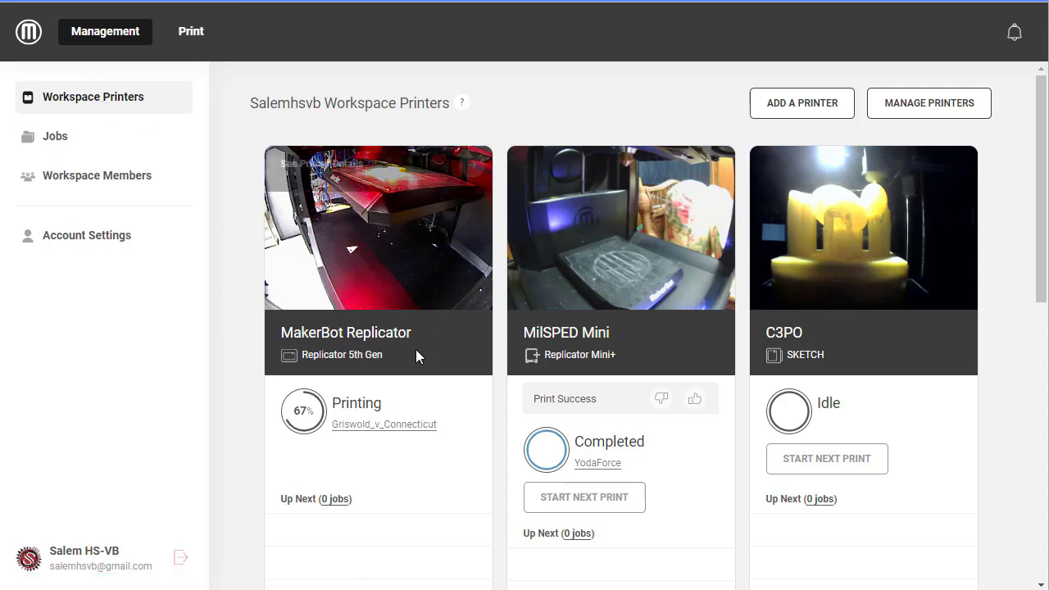
# - Examine the status cards of all workspace printers, including the R2D2 and BB8 printers in the second row
pyautogui.scroll(-3, 894, 427)
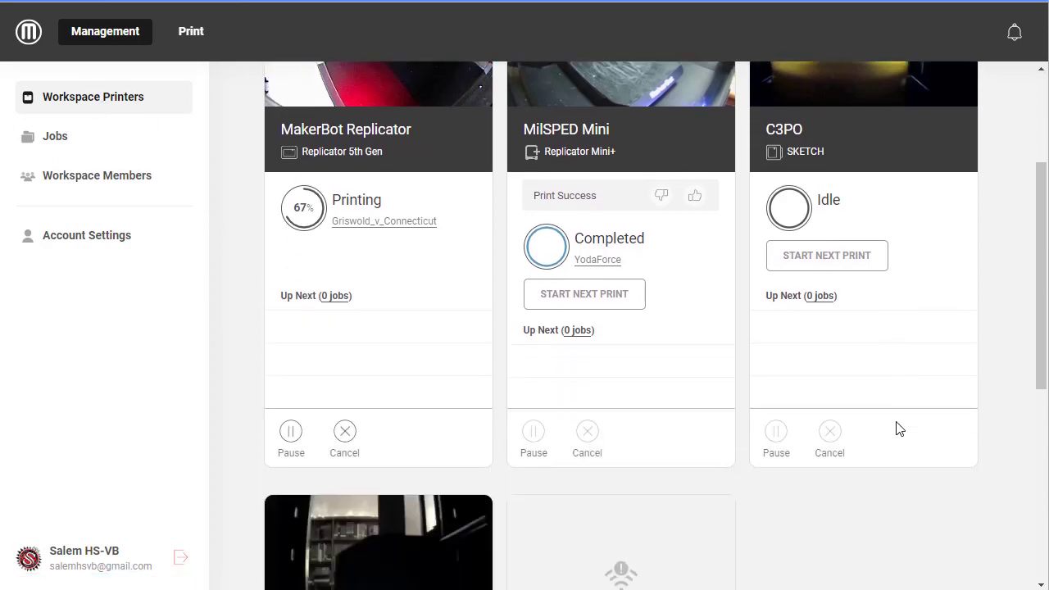
pyautogui.scroll(-4, 900, 428)
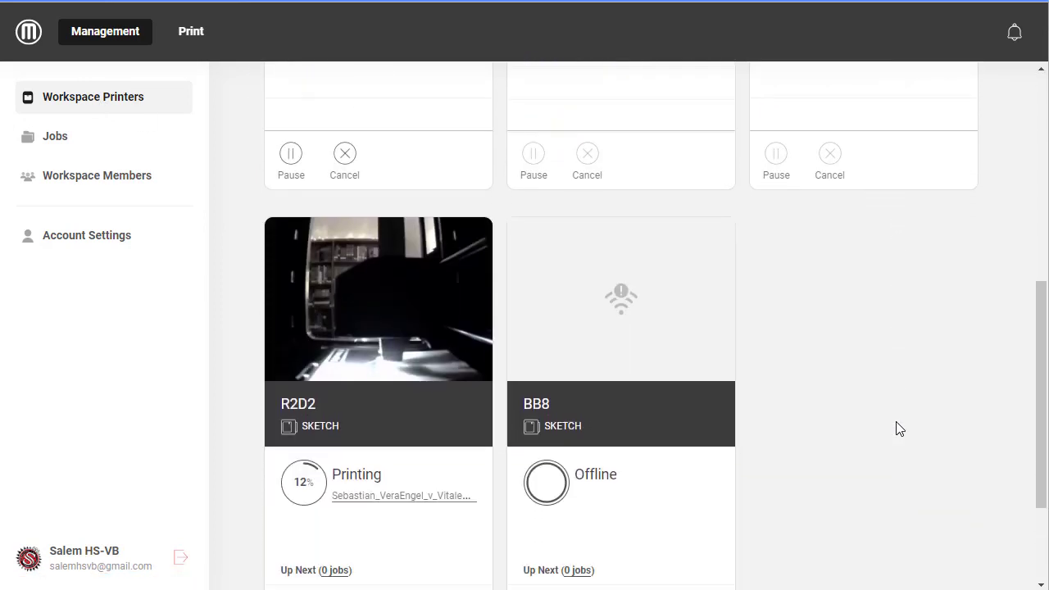
pyautogui.scroll(1, 894, 427)
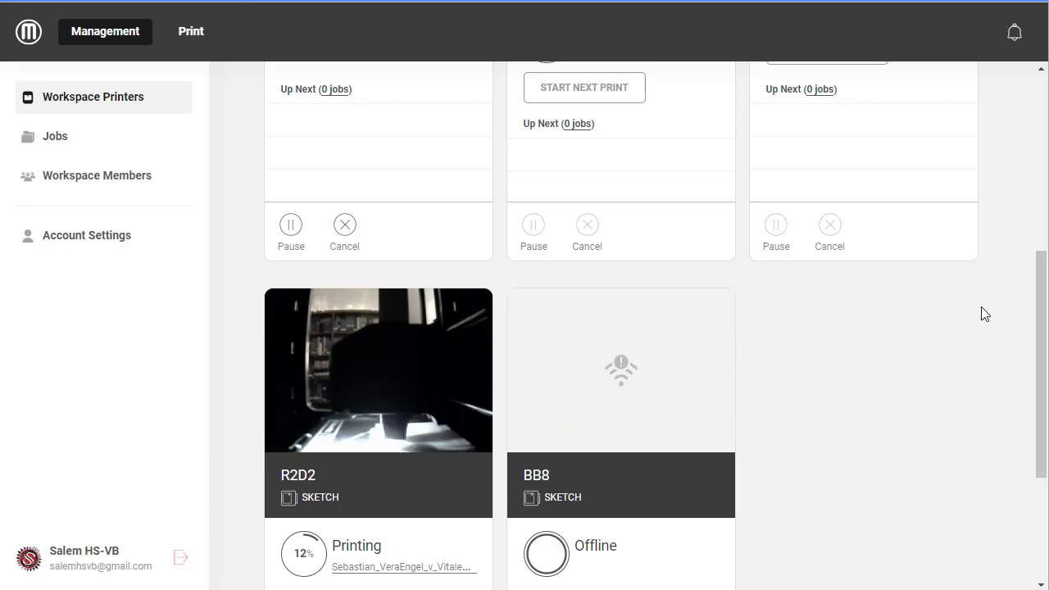
pyautogui.scroll(1, 981, 345)
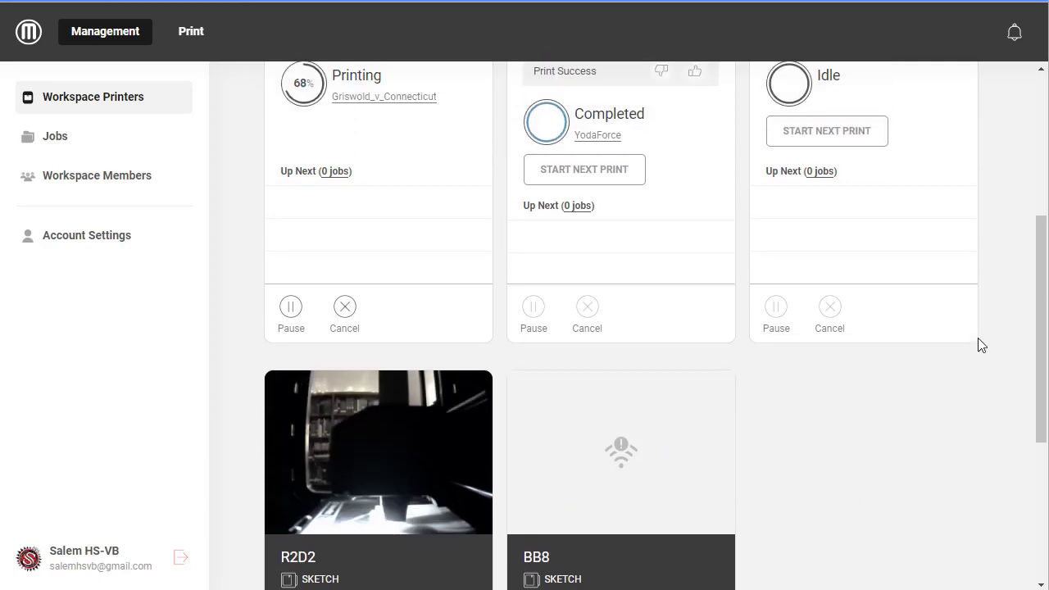
pyautogui.scroll(1, 867, 482)
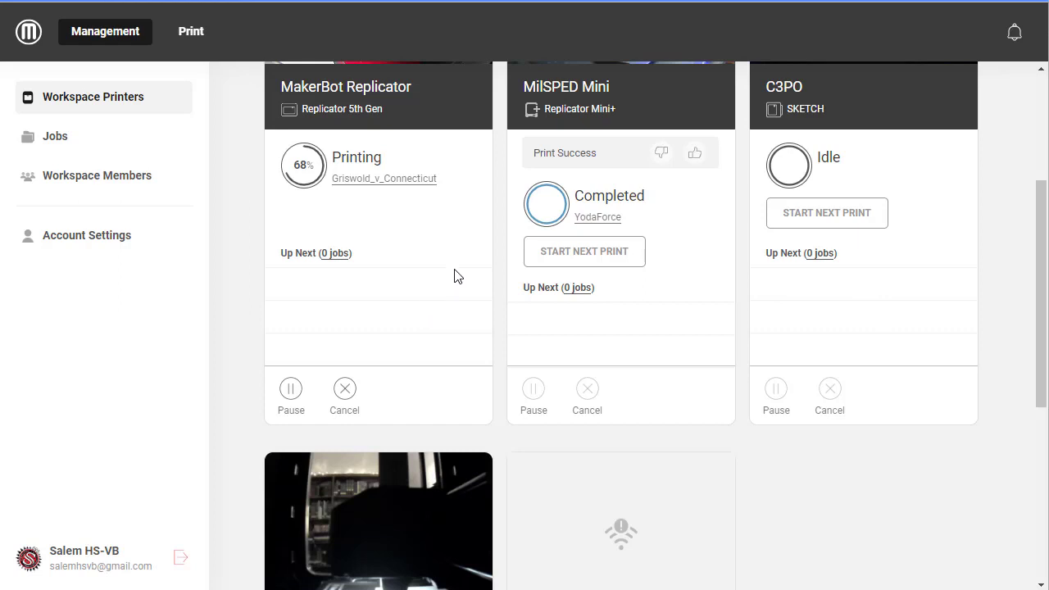
pyautogui.scroll(-2, 905, 480)
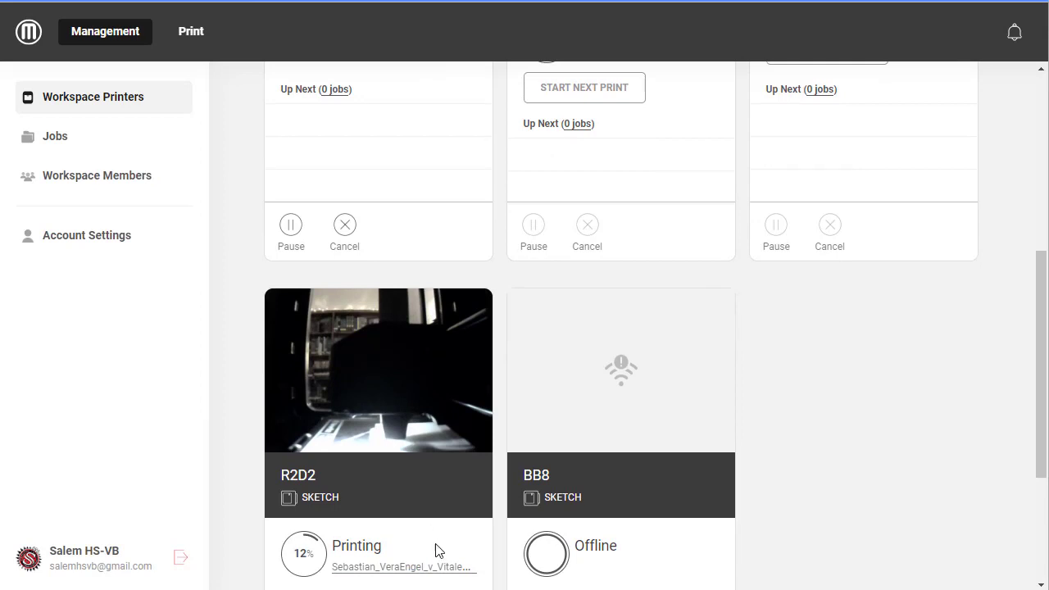
pyautogui.moveTo(446, 449)
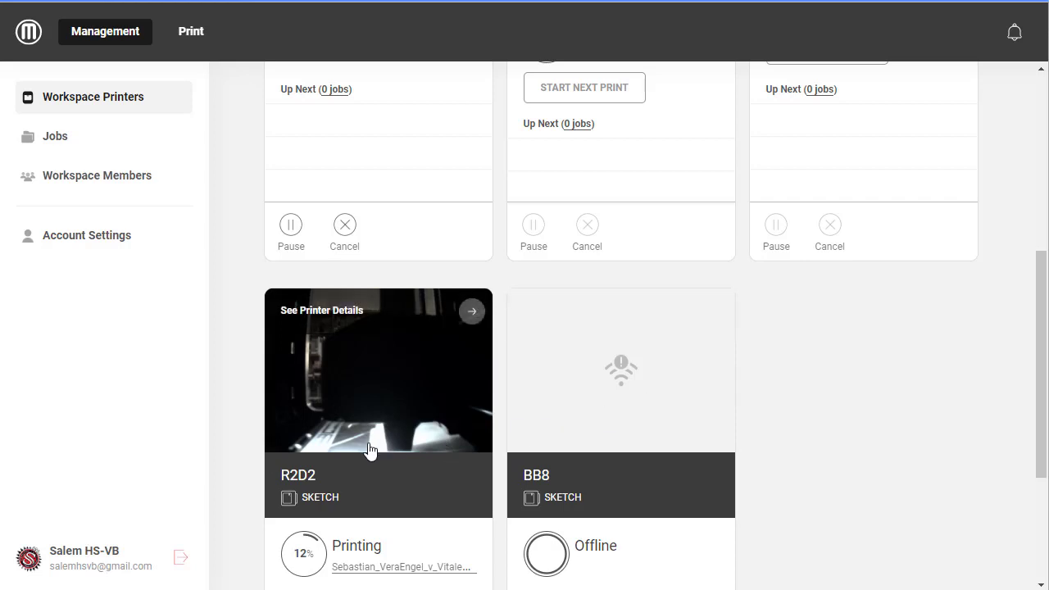
pyautogui.scroll(-1, 369, 450)
pyautogui.scroll(3, 368, 450)
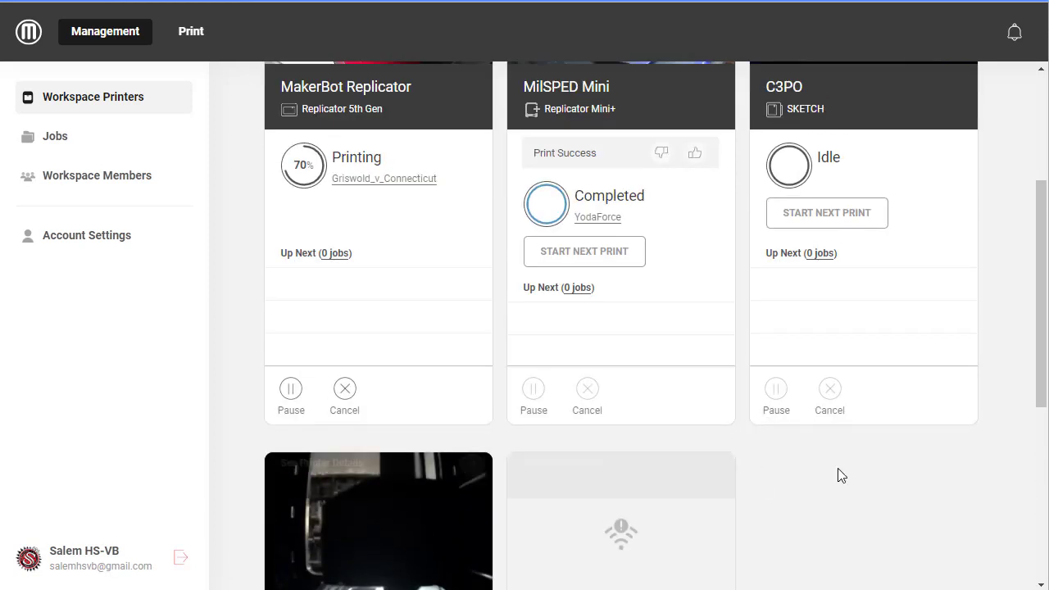
pyautogui.scroll(3, 865, 487)
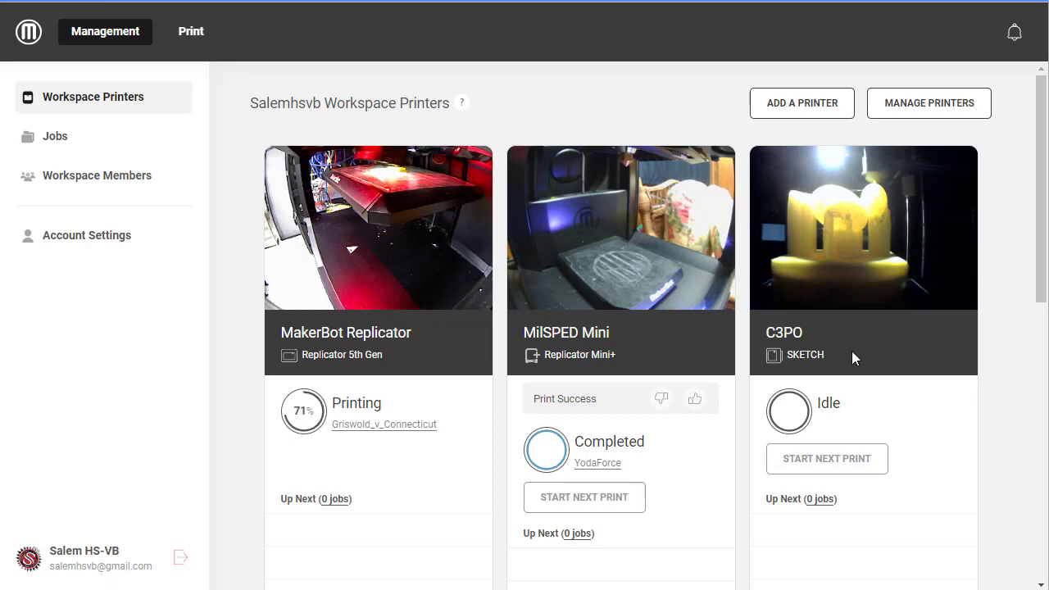
# - Review the workspace jobs that are printing now and the jobs waiting in the queue
pyautogui.click(65, 145)
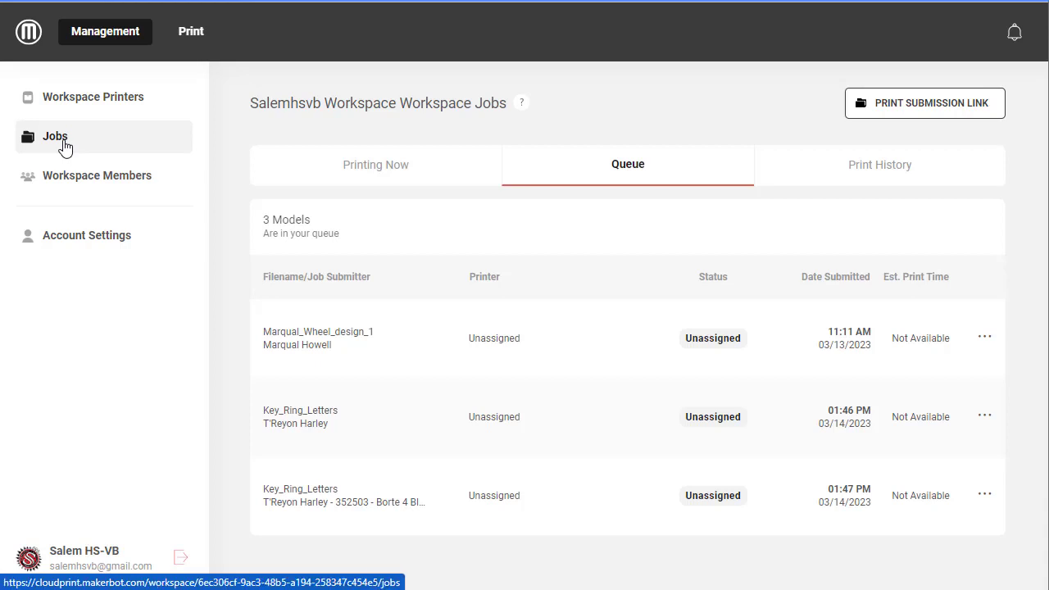
pyautogui.click(391, 169)
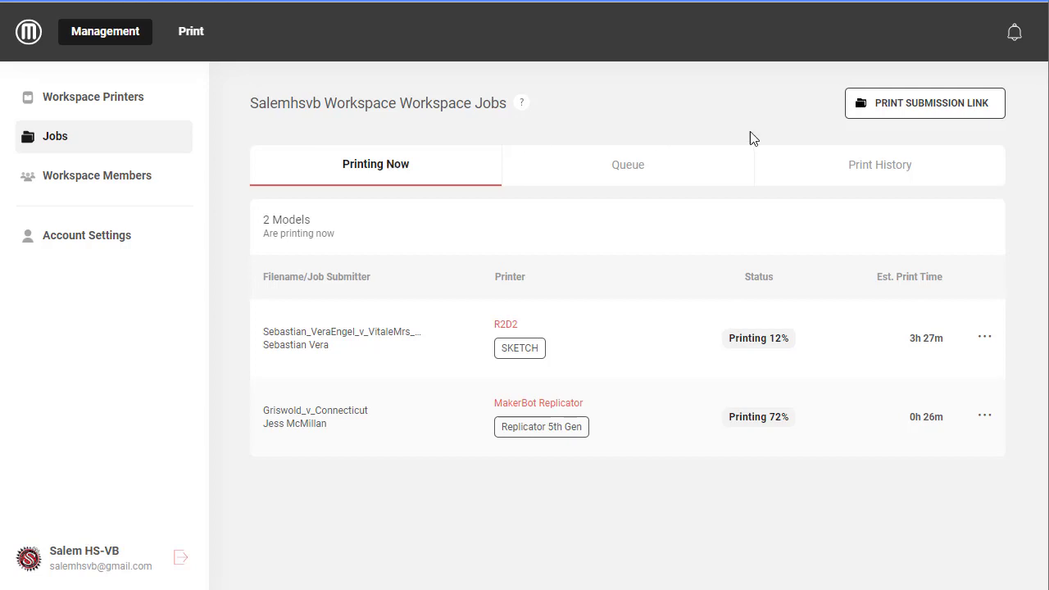
pyautogui.click(641, 171)
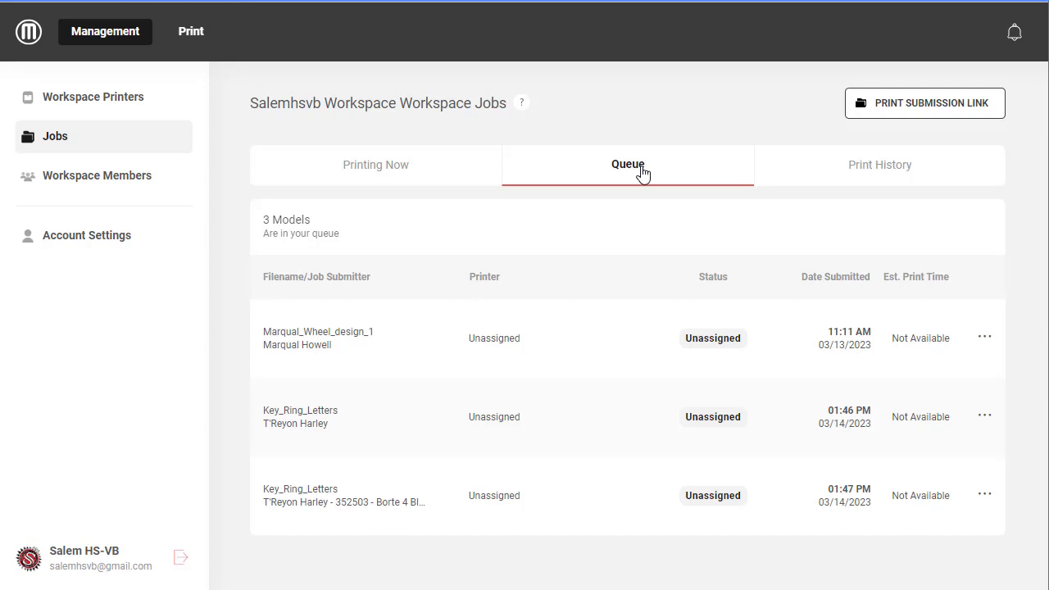
# - Examine the workspace's print history, checking each job's file, submitter, printer and status
pyautogui.click(890, 170)
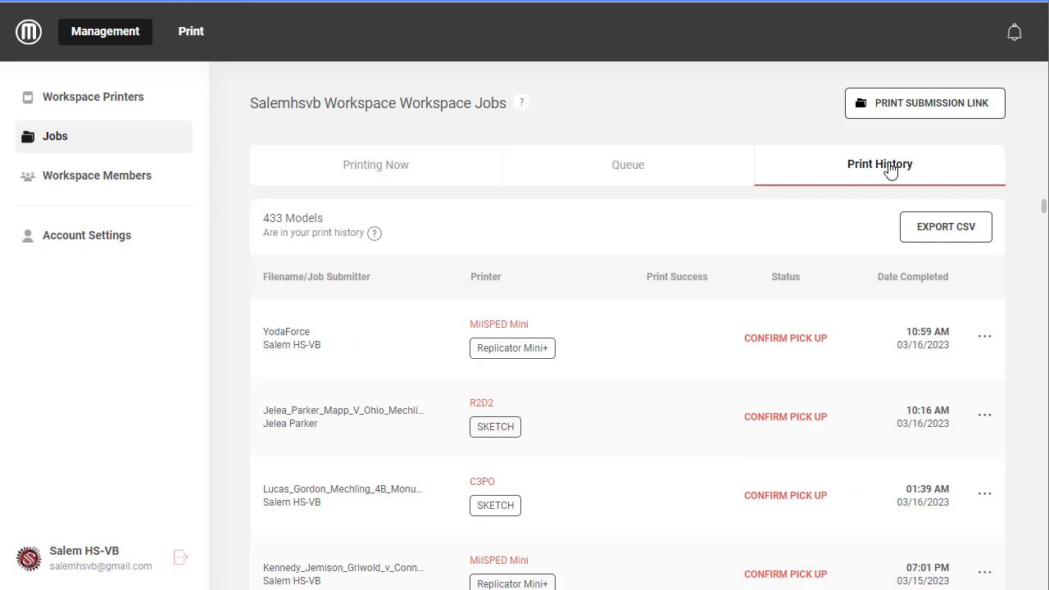
pyautogui.scroll(-1, 684, 351)
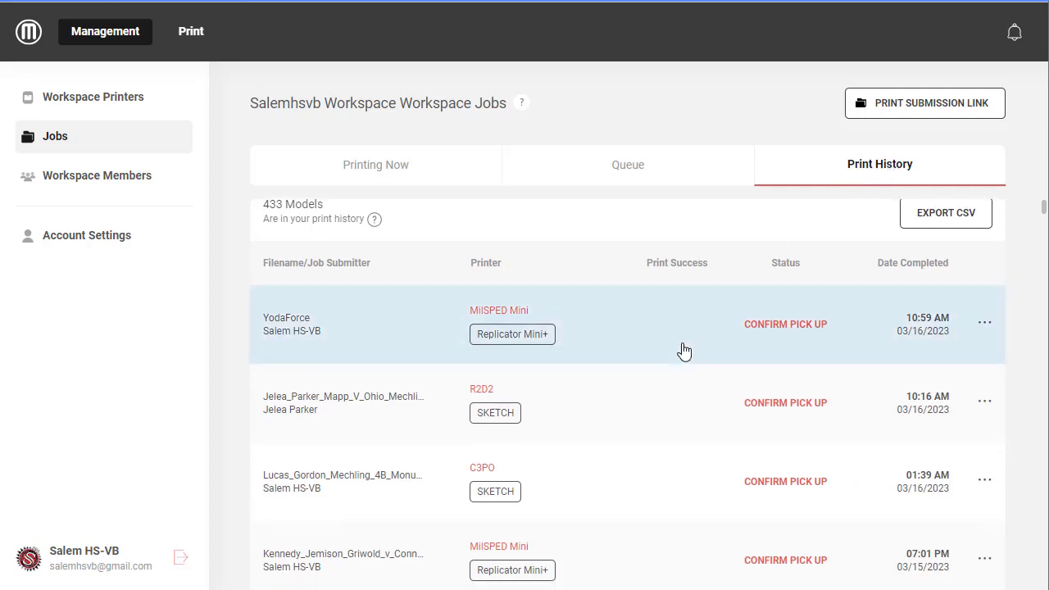
pyautogui.scroll(-4, 685, 350)
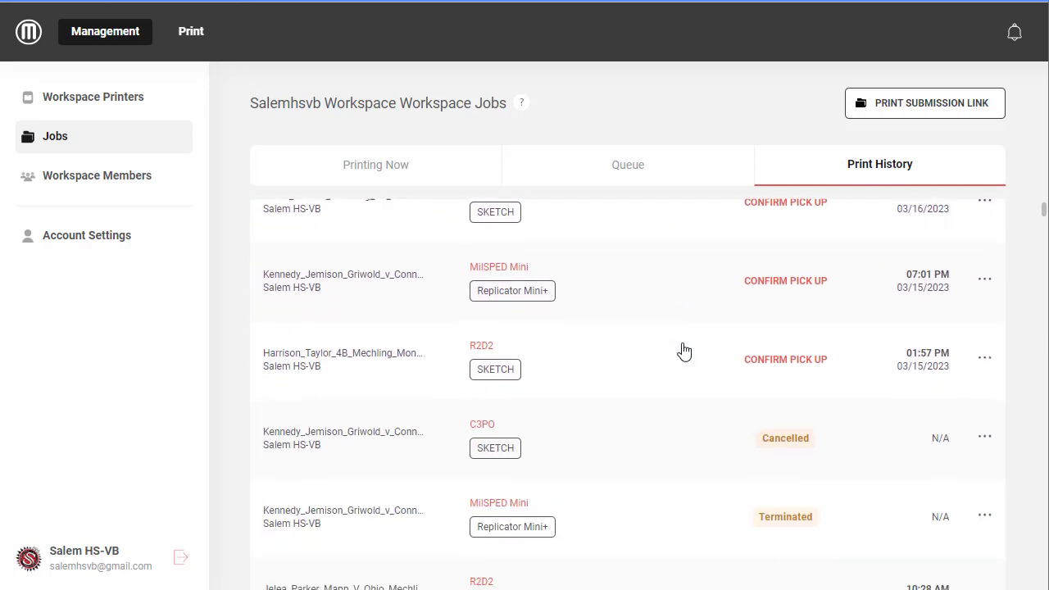
pyautogui.scroll(-1, 685, 351)
pyautogui.scroll(-2, 684, 351)
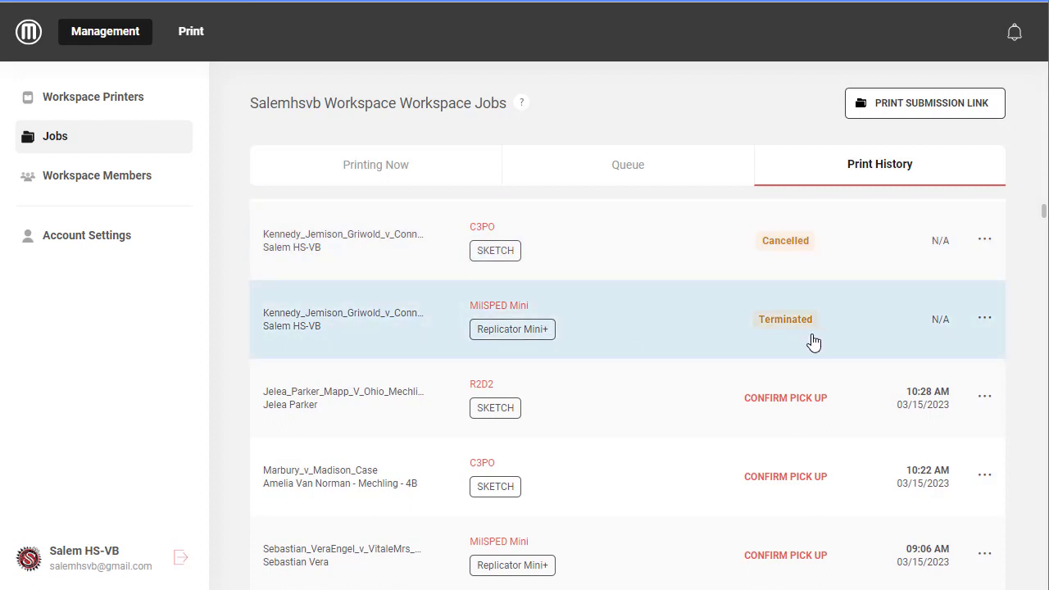
pyautogui.scroll(5, 815, 352)
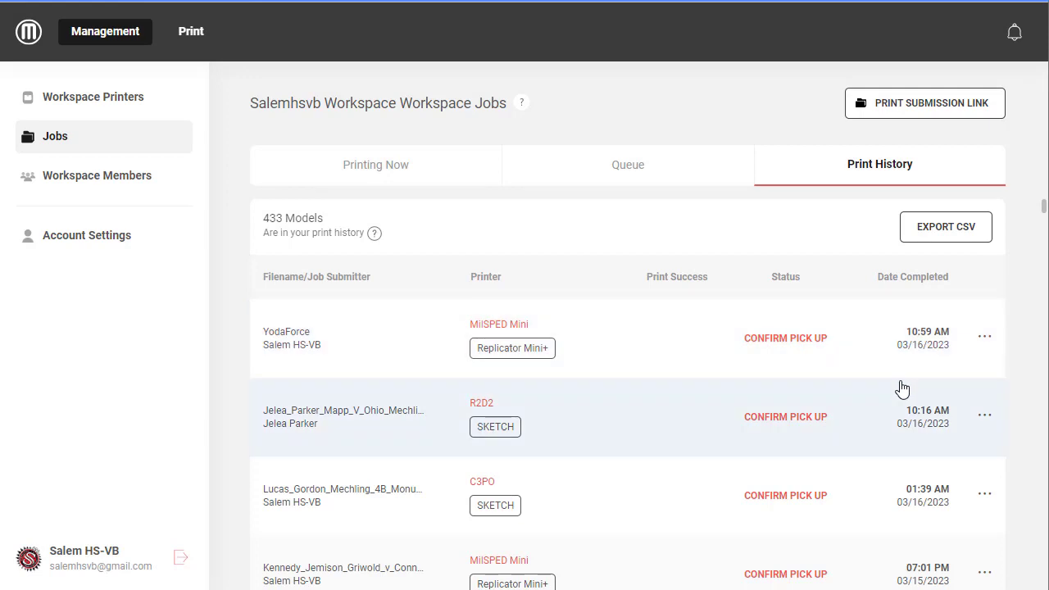
pyautogui.scroll(-1, 899, 385)
pyautogui.scroll(-5, 844, 390)
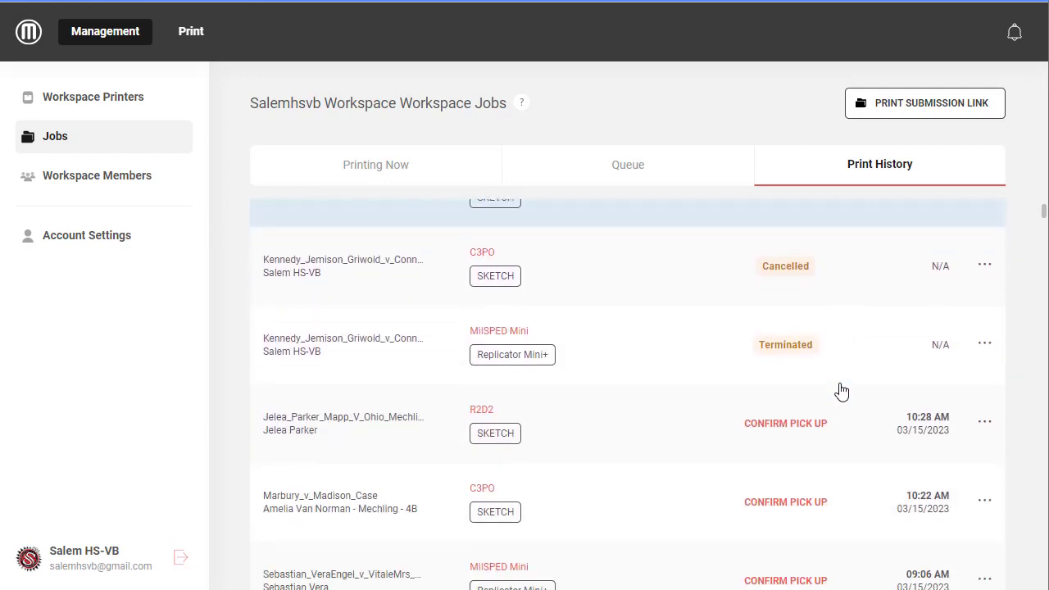
pyautogui.scroll(-2, 842, 391)
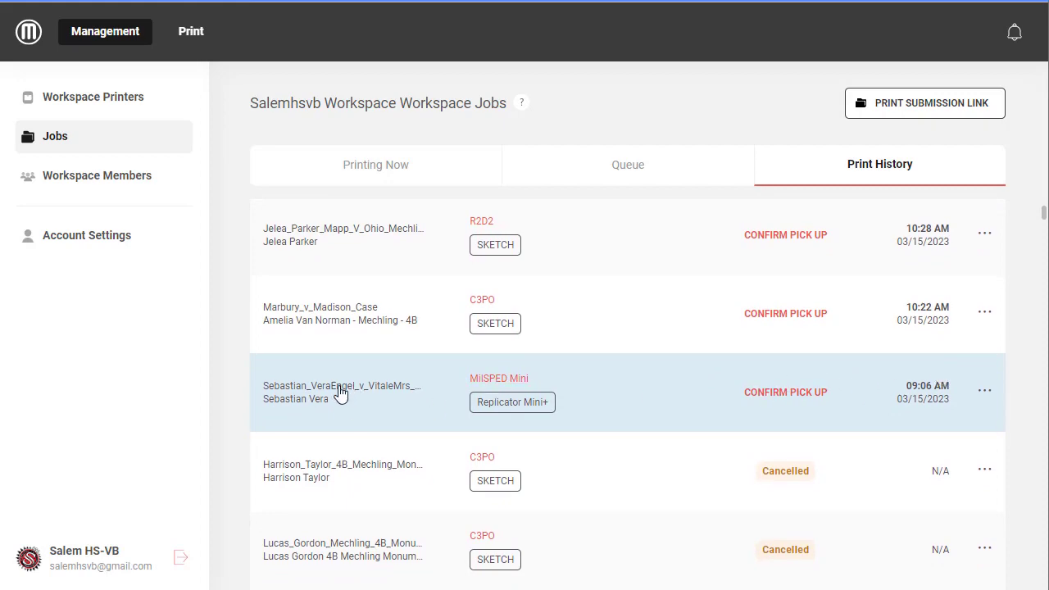
# - Review the print settings, material, notes and download options of the MilSPED Mini job completed at 09:06 AM on 03/15/2023, and close its review
pyautogui.click(428, 394)
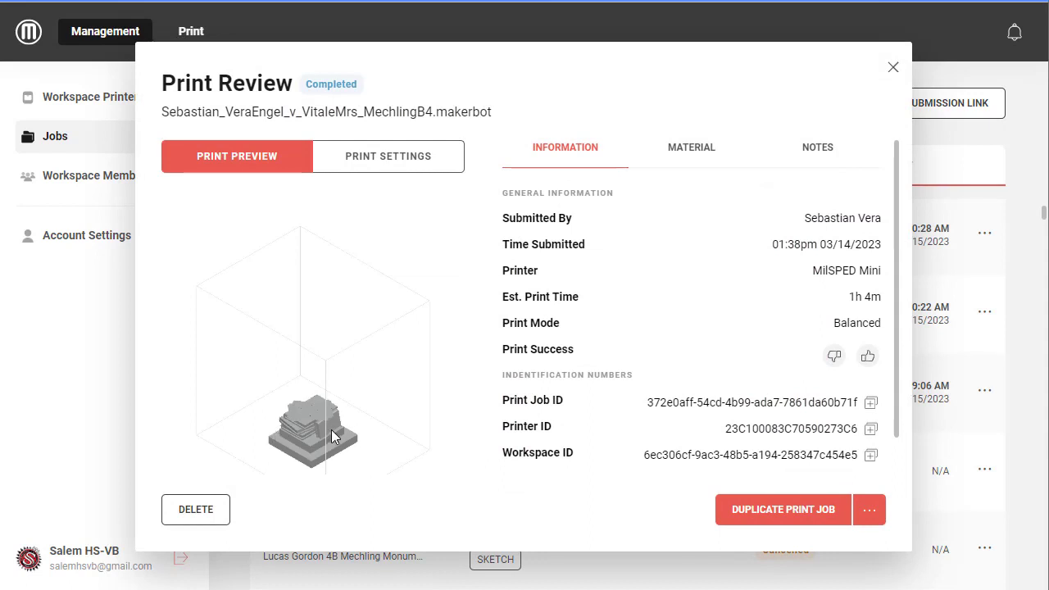
pyautogui.click(415, 168)
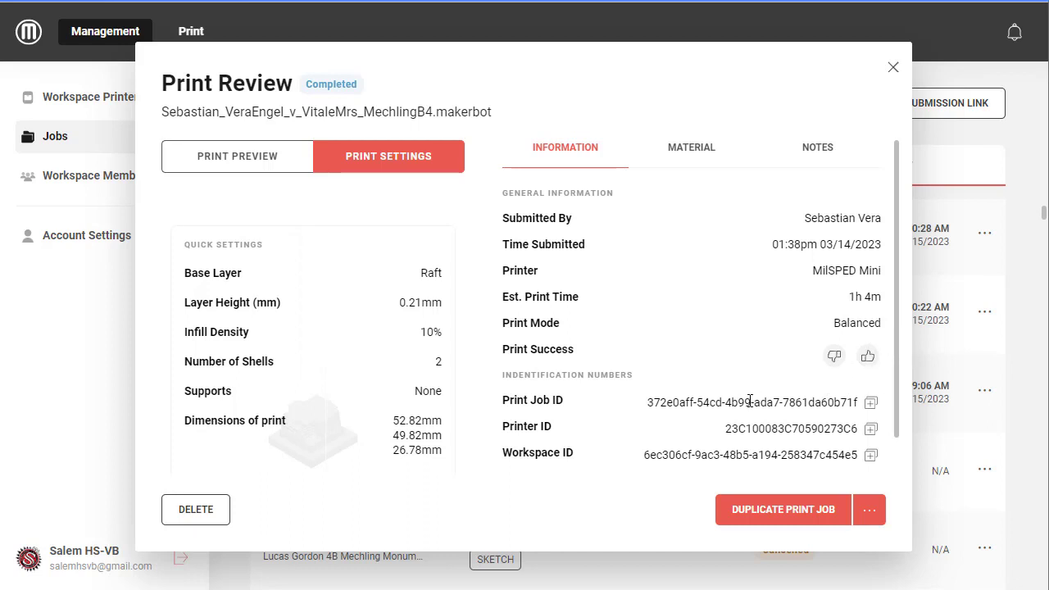
pyautogui.scroll(-1, 727, 398)
pyautogui.scroll(1, 717, 404)
pyautogui.click(694, 149)
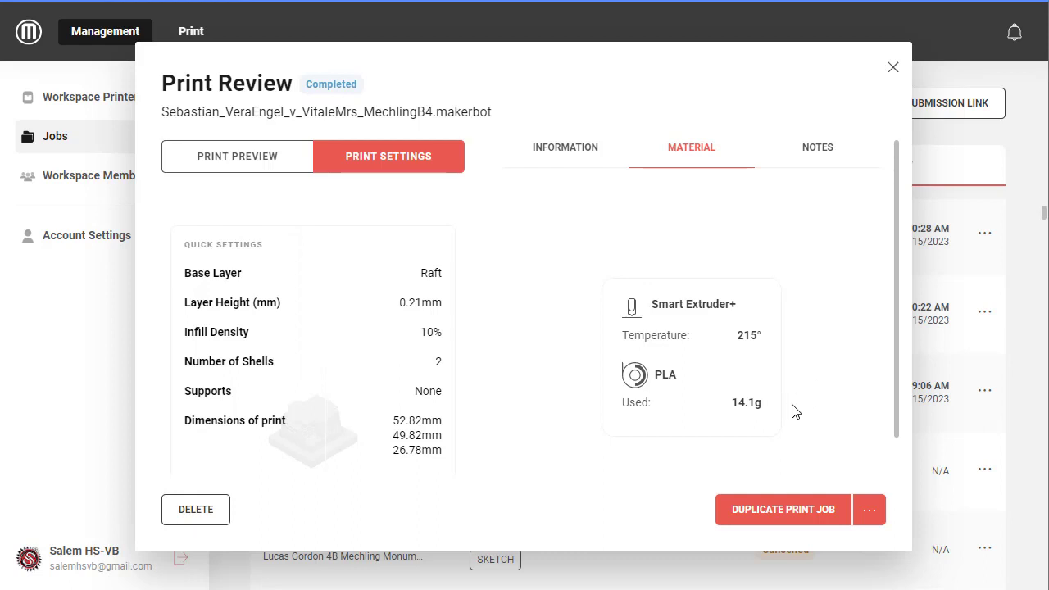
pyautogui.click(828, 156)
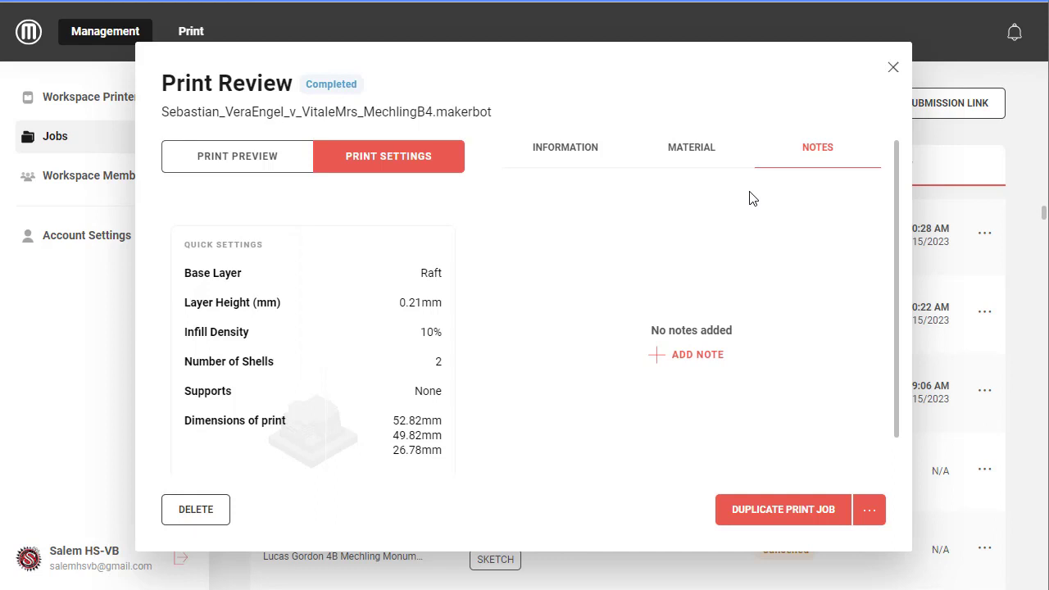
pyautogui.click(867, 512)
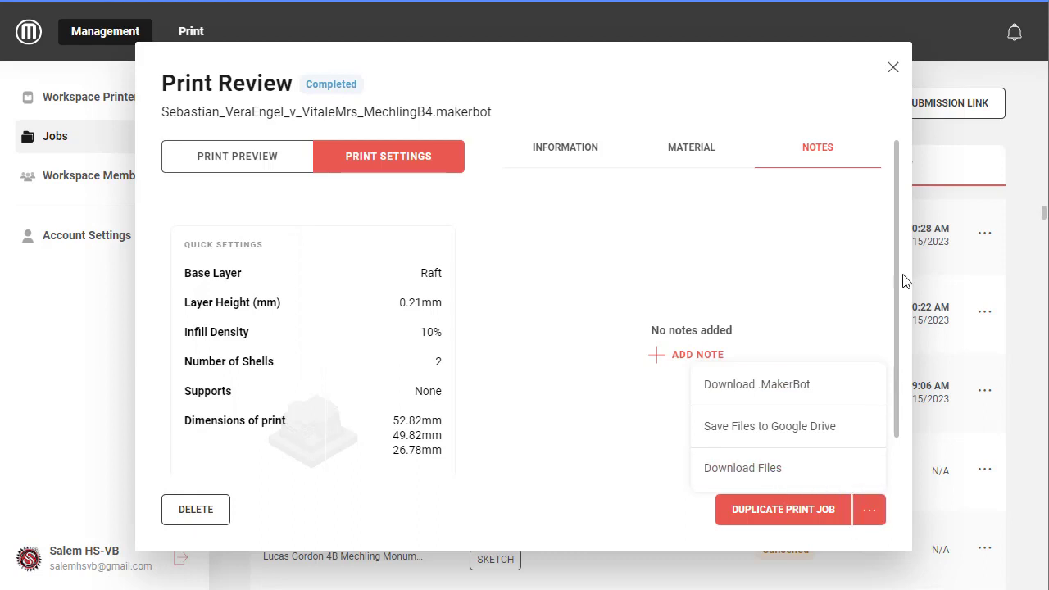
pyautogui.click(893, 69)
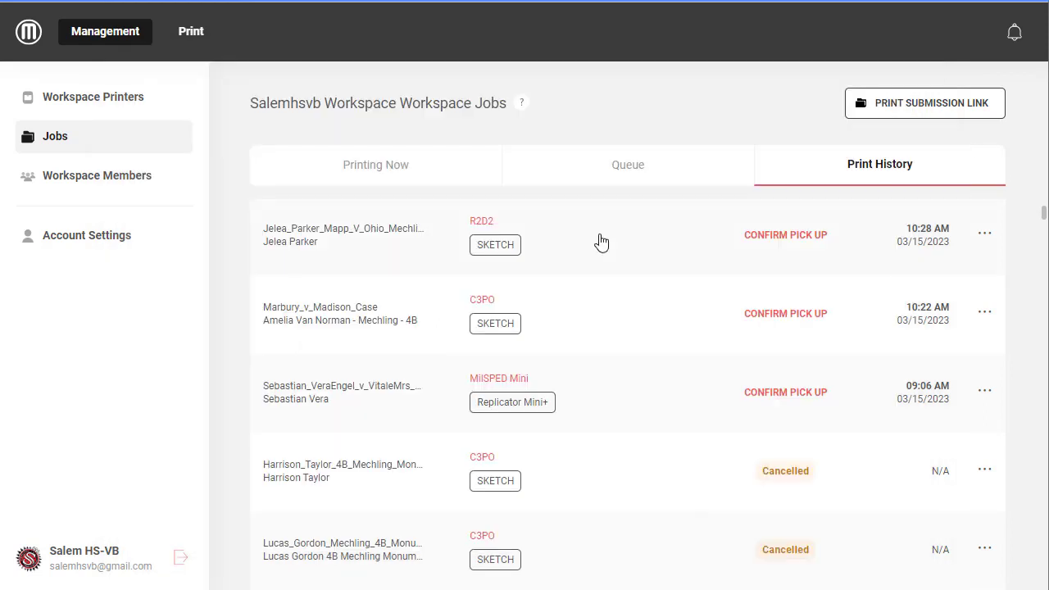
# - Look through the older print history entries and view the list of workspace members
pyautogui.scroll(-4, 713, 342)
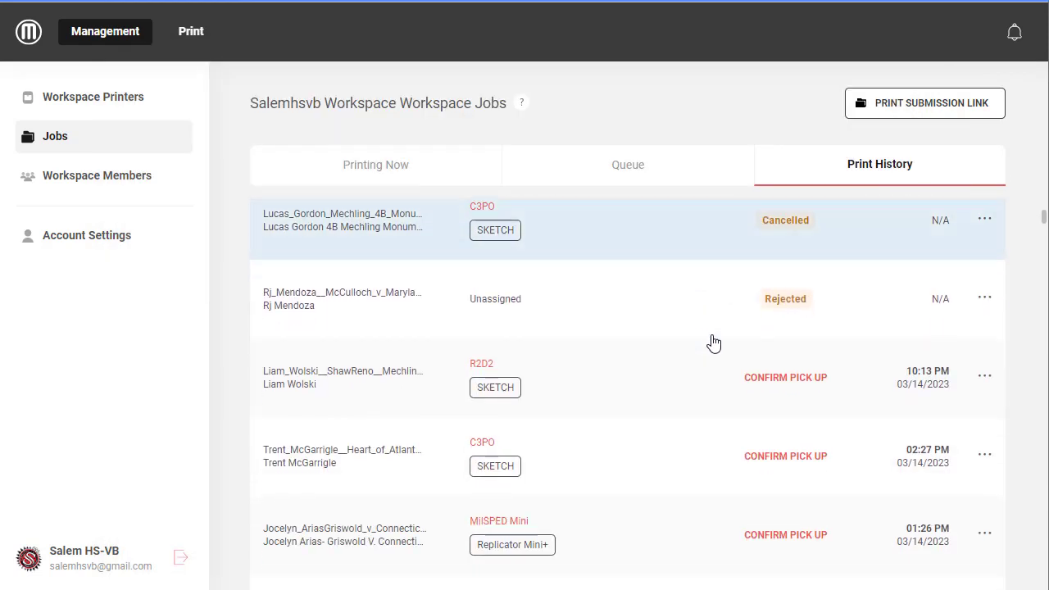
pyautogui.scroll(1, 713, 343)
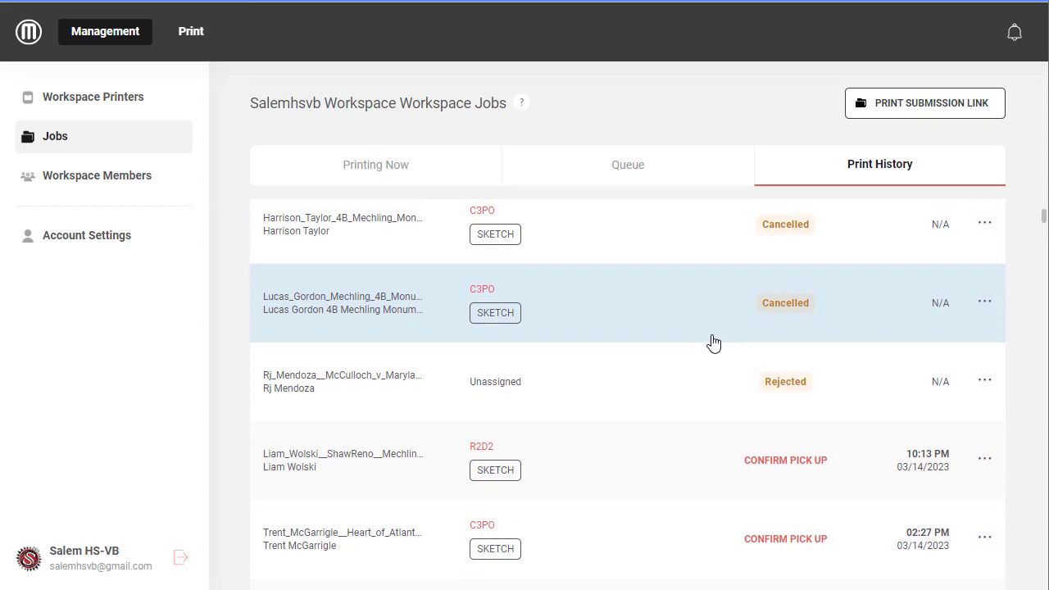
pyautogui.scroll(-4, 713, 343)
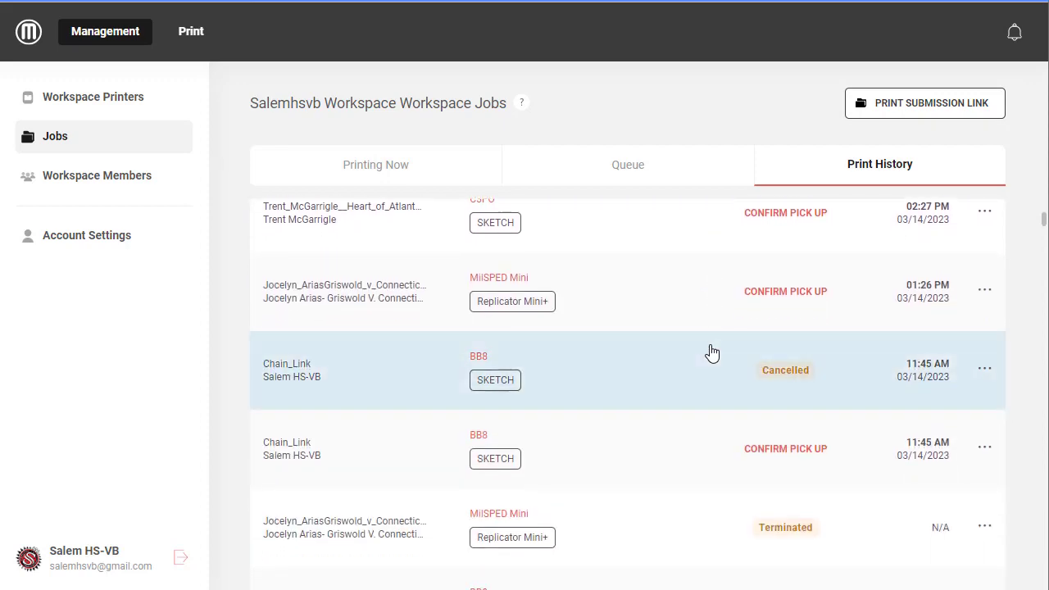
pyautogui.scroll(8, 714, 361)
pyautogui.scroll(3, 716, 366)
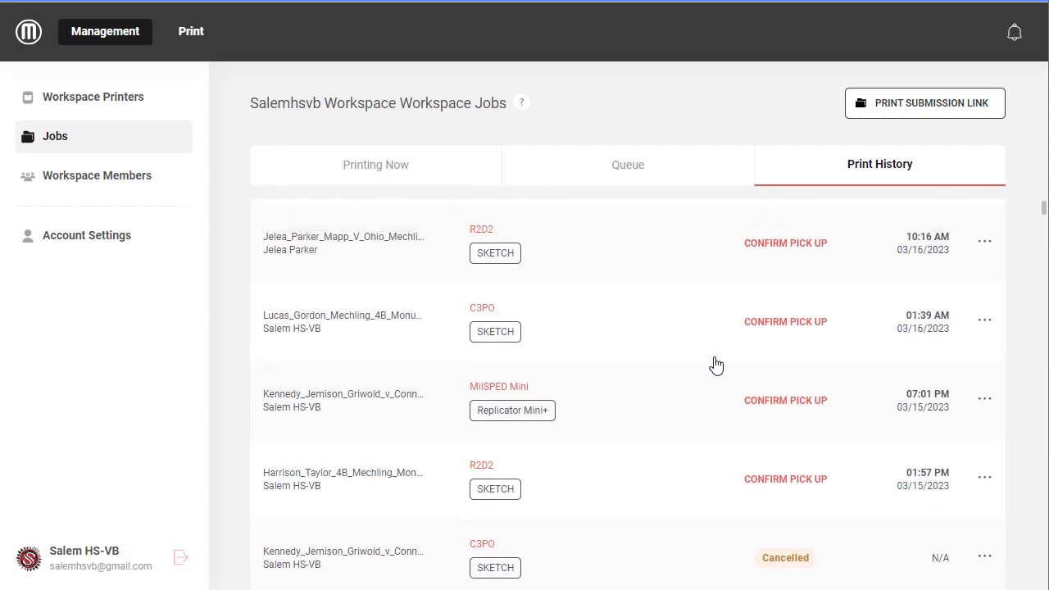
pyautogui.scroll(3, 716, 365)
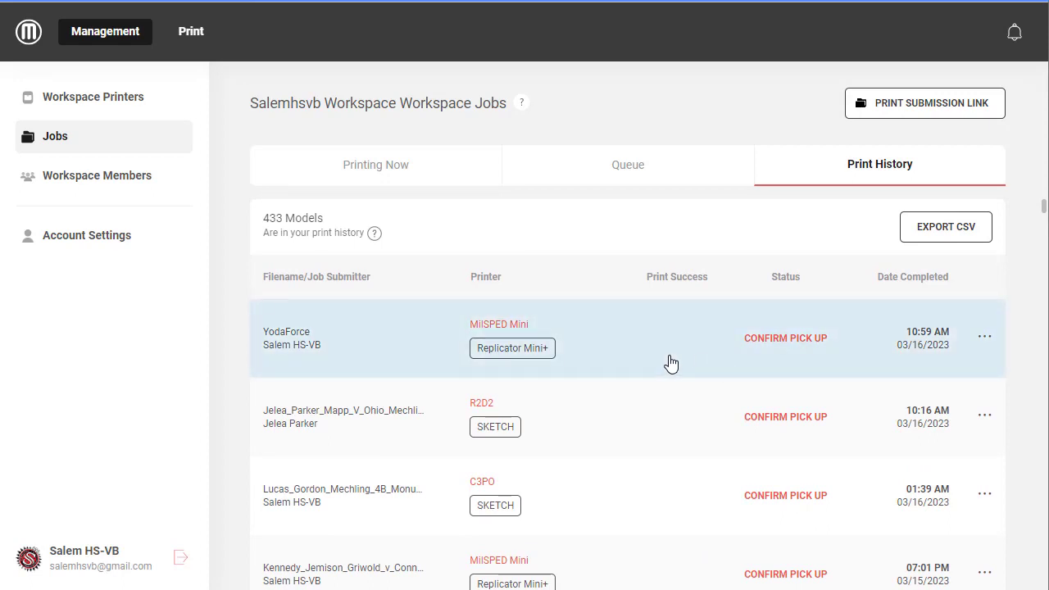
pyautogui.click(127, 187)
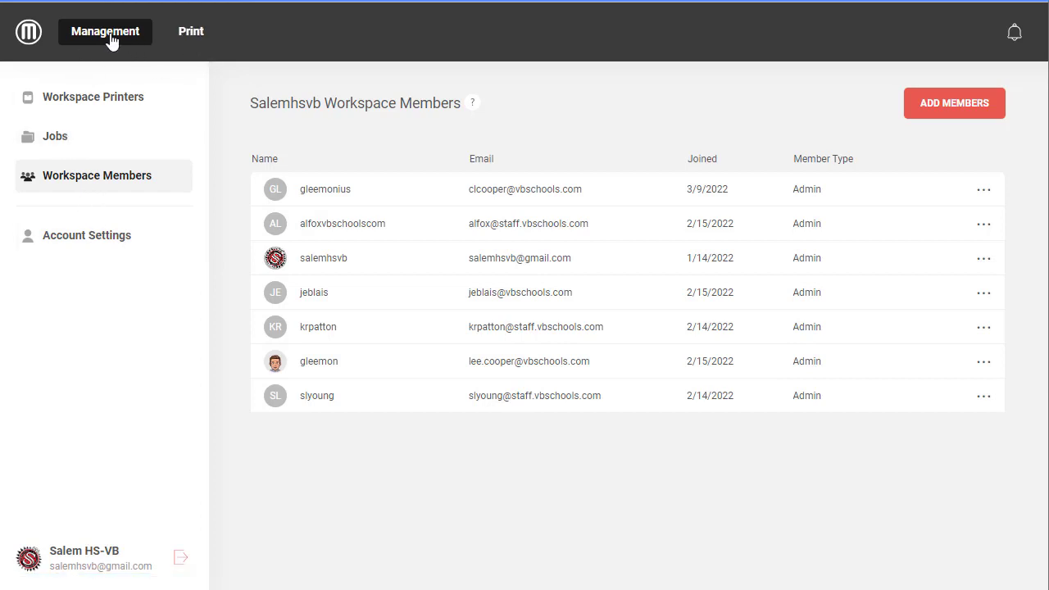
# - Open the print workspace and upload the YodaForce.stl file onto the build plate
pyautogui.click(193, 34)
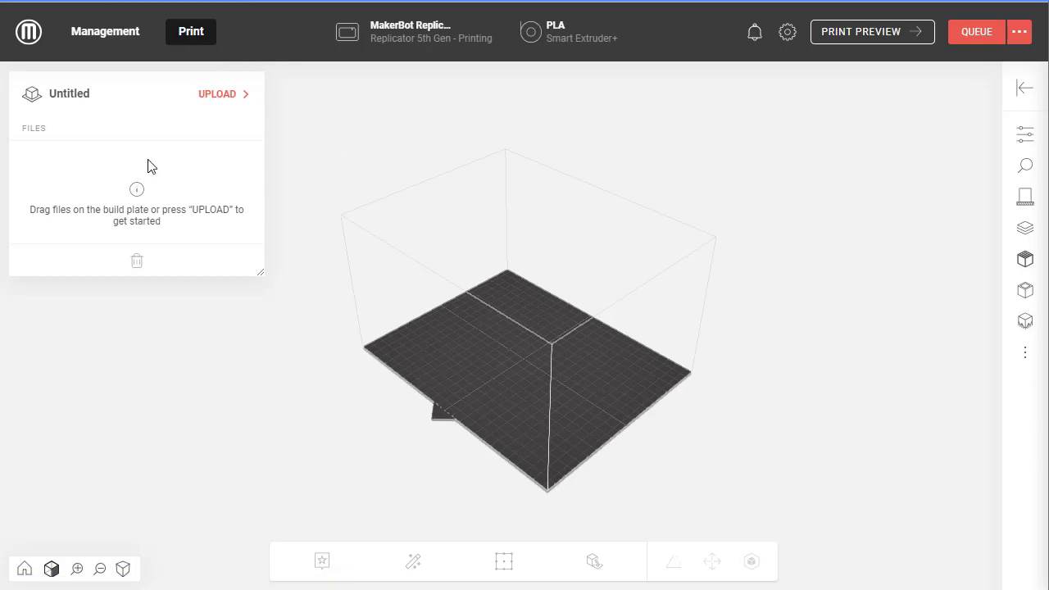
pyautogui.click(219, 103)
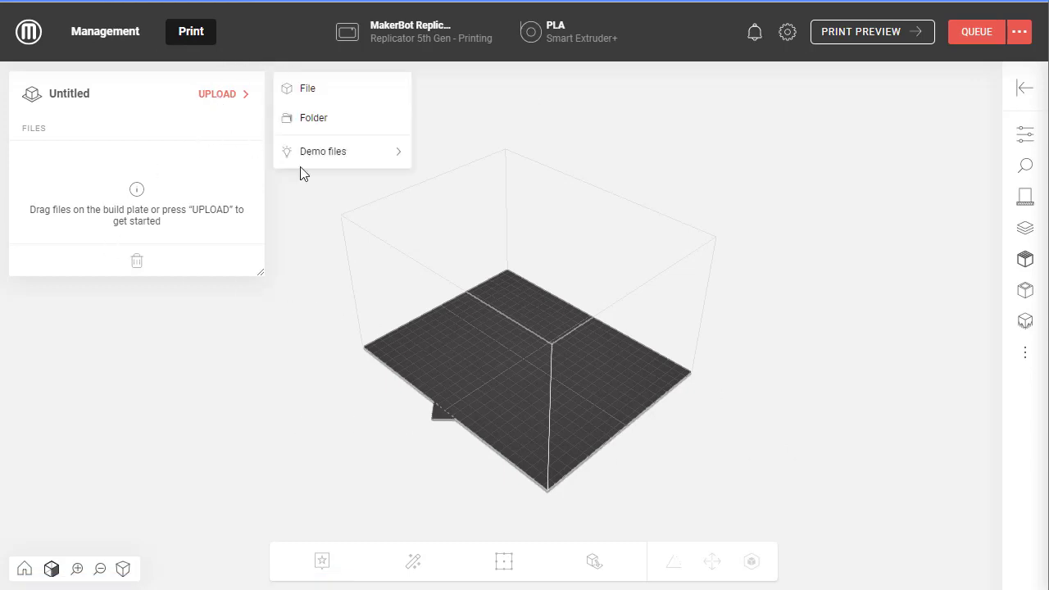
pyautogui.click(311, 89)
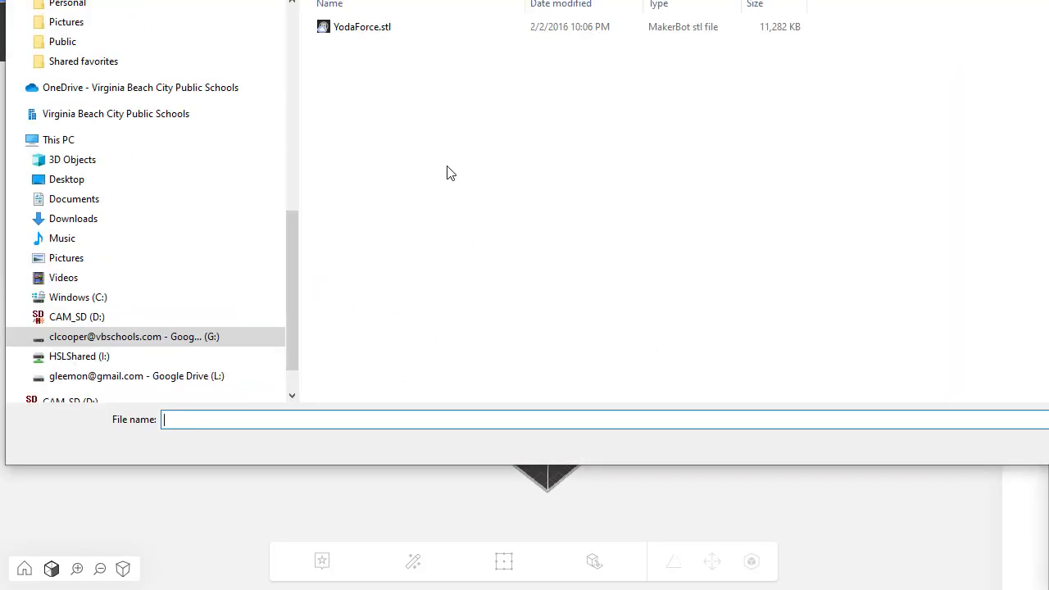
pyautogui.click(356, 31)
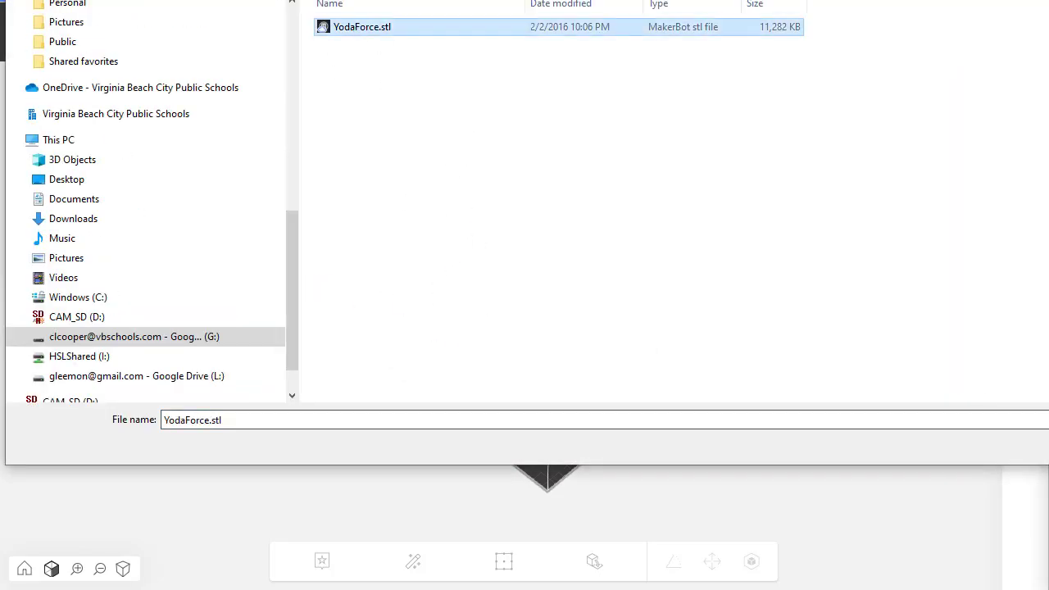
pyautogui.click(1012, 420)
pyautogui.press('Return')
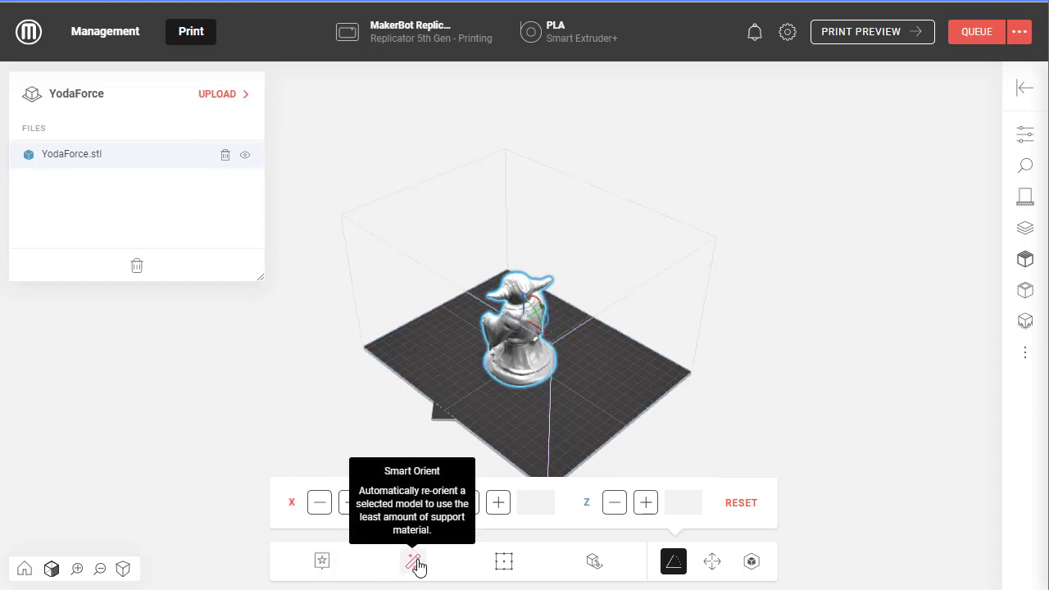
# - Auto-arrange the Yoda model on the build plate, and open and close the mode that rotates a chosen face to the build plate
pyautogui.click(506, 570)
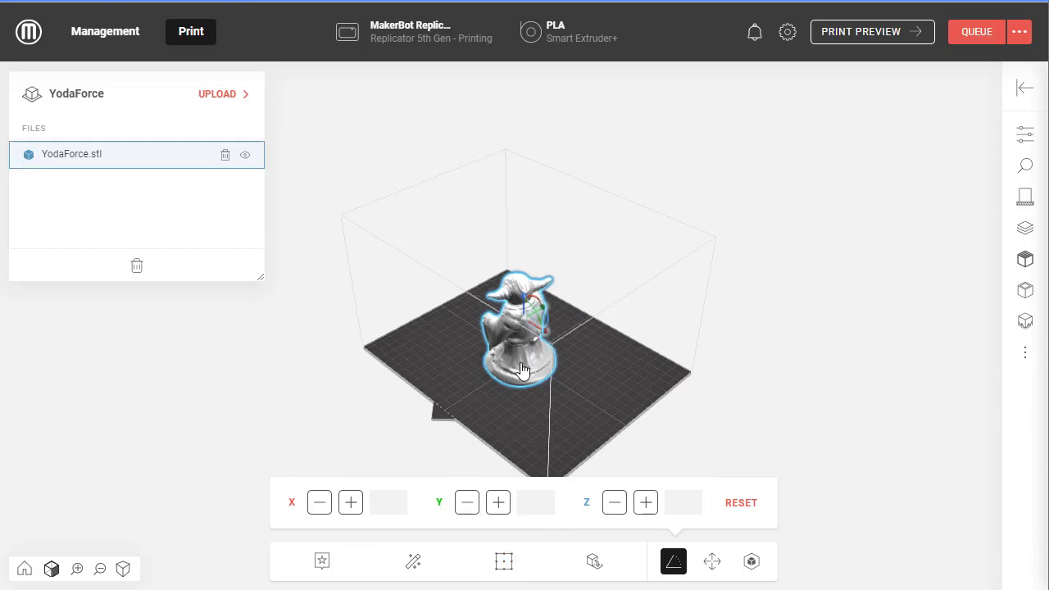
pyautogui.click(502, 382)
pyautogui.moveTo(539, 325); pyautogui.dragTo(536, 319)
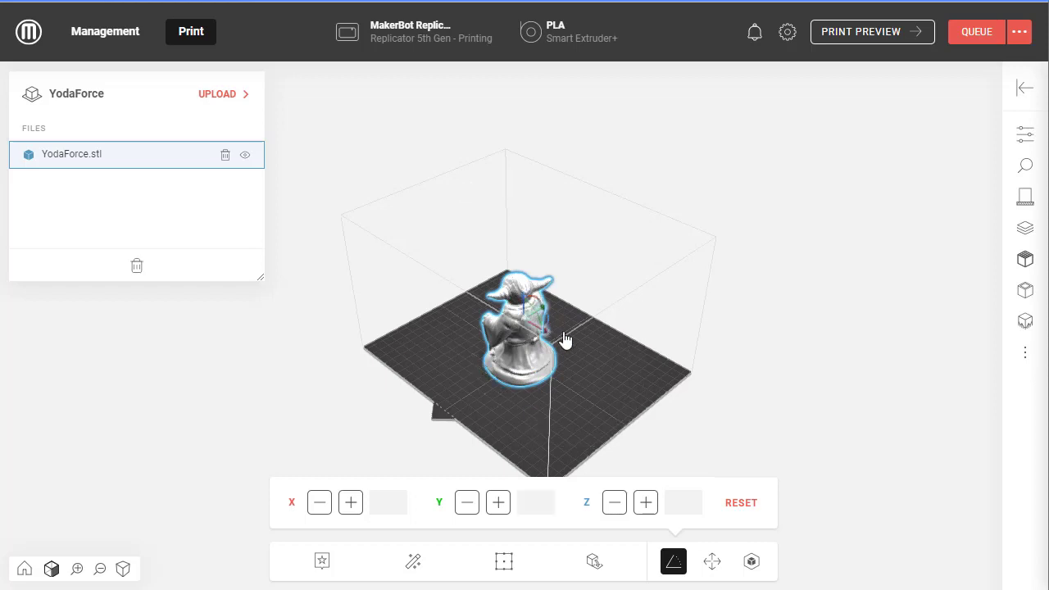
pyautogui.click(505, 562)
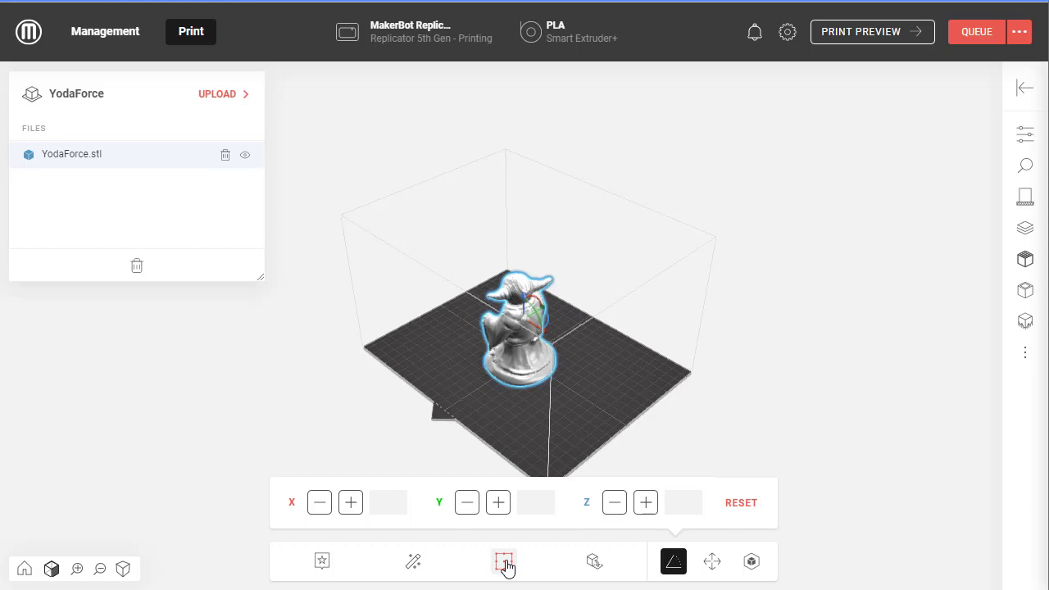
pyautogui.click(594, 563)
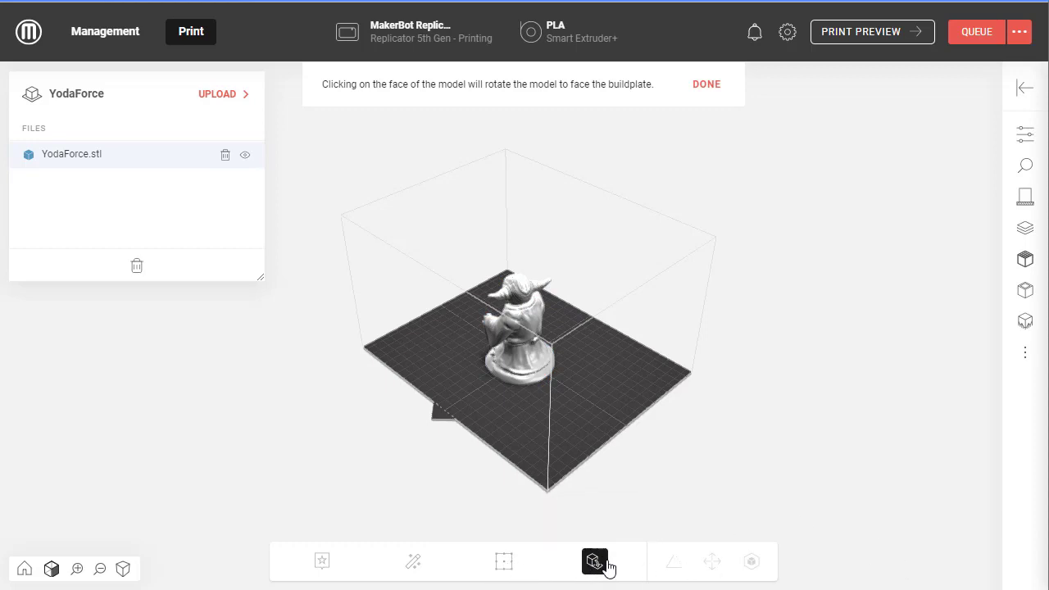
pyautogui.click(600, 567)
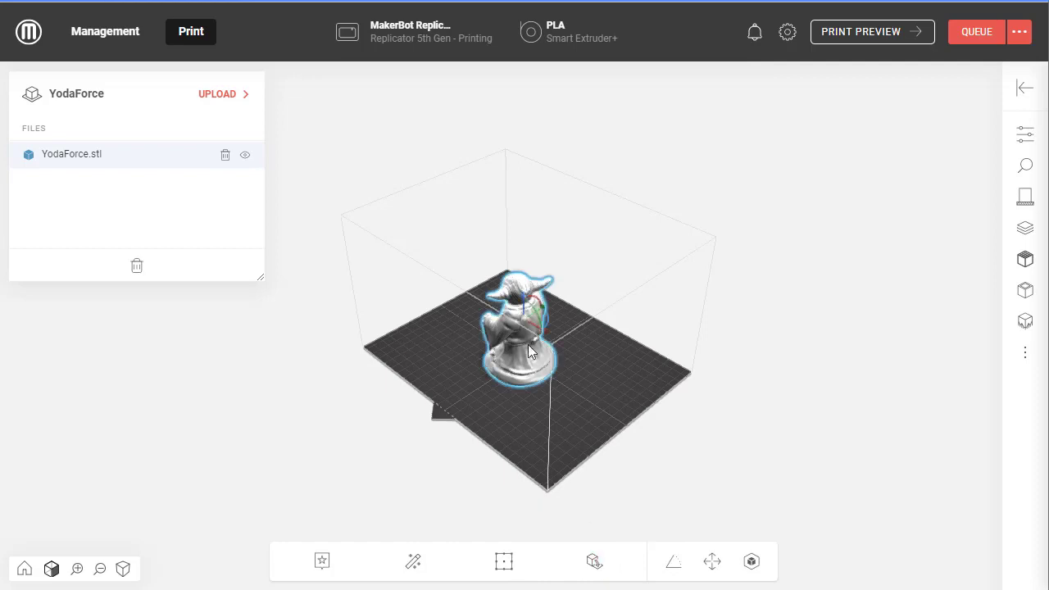
# - Rotate the Yoda model in positive Z increments so its front shows, and move it to about X -68 mm, Y 40 mm
pyautogui.click(672, 565)
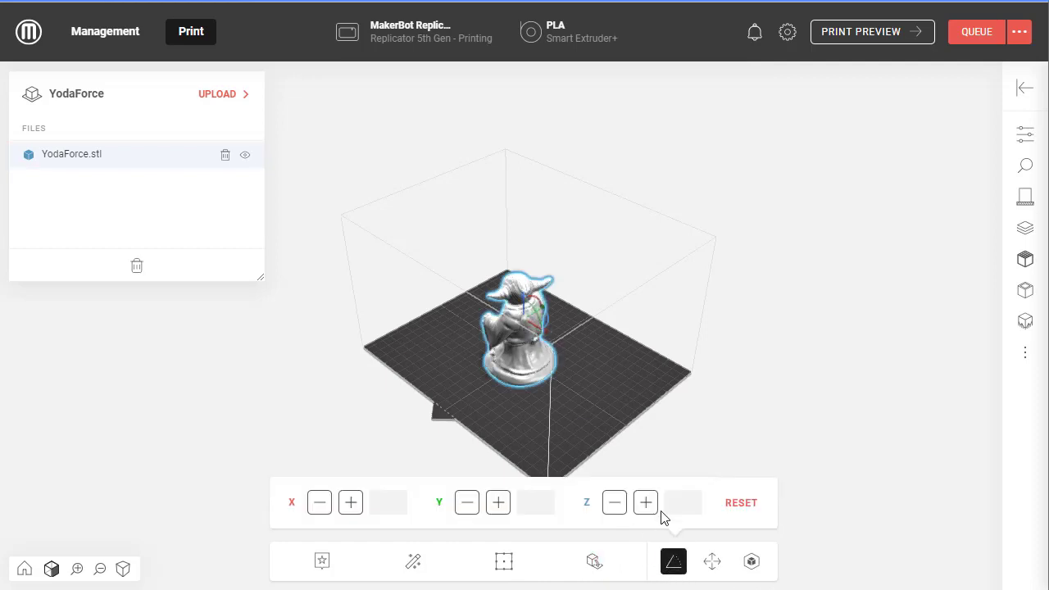
pyautogui.click(646, 505)
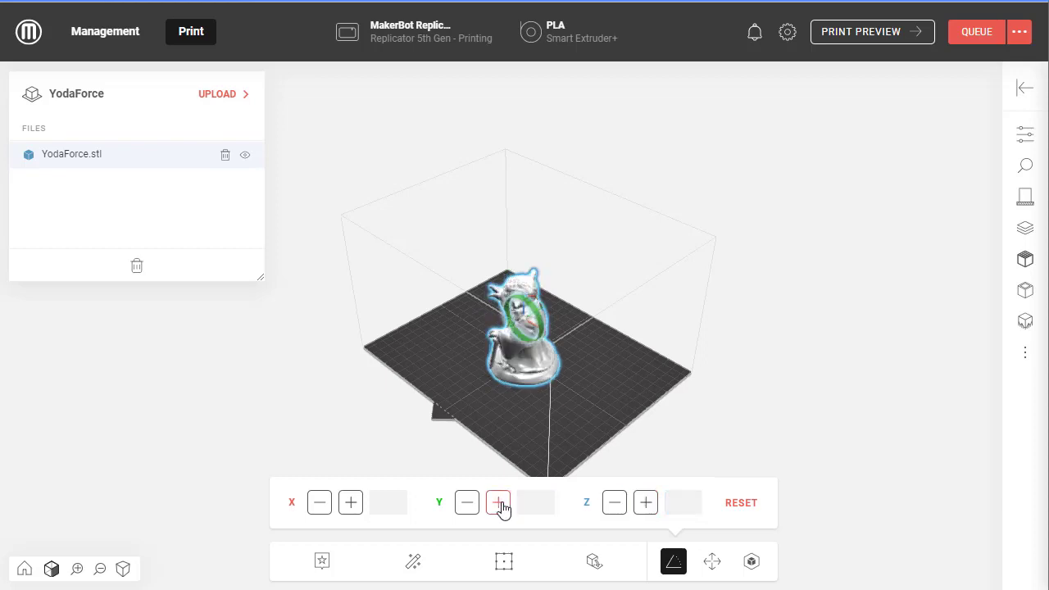
pyautogui.click(646, 505)
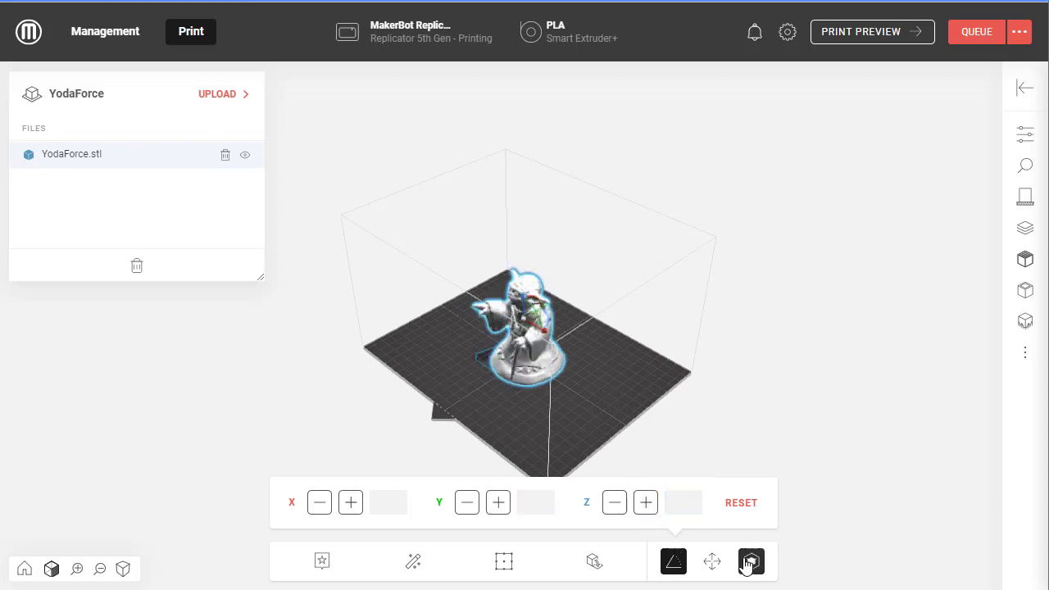
pyautogui.click(712, 560)
pyautogui.moveTo(528, 352); pyautogui.dragTo(504, 310)
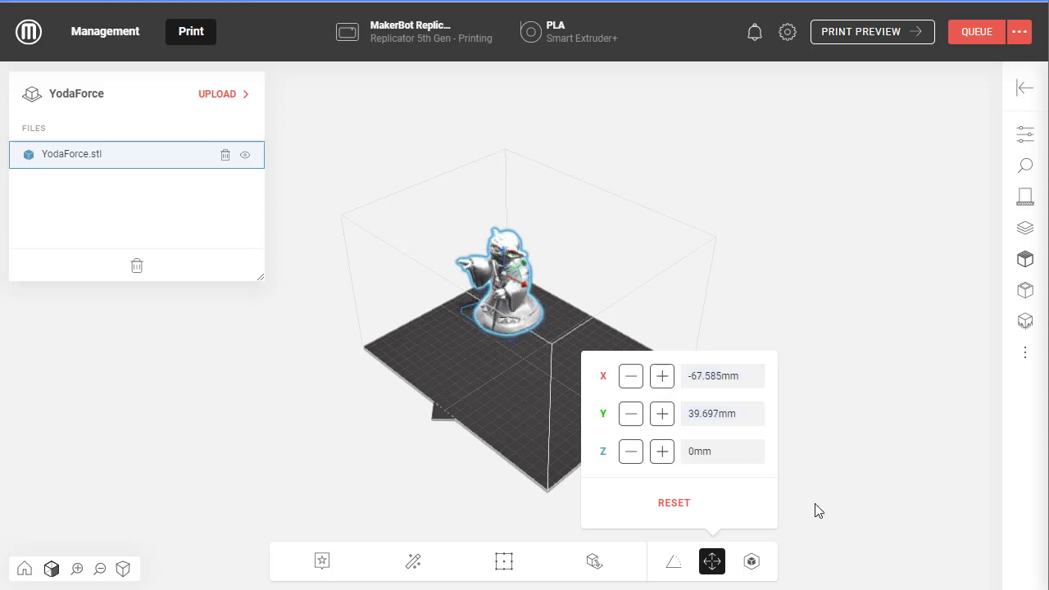
# - Show the Yoda model's scale dimensions and the Balanced print mode's quick settings
pyautogui.click(752, 562)
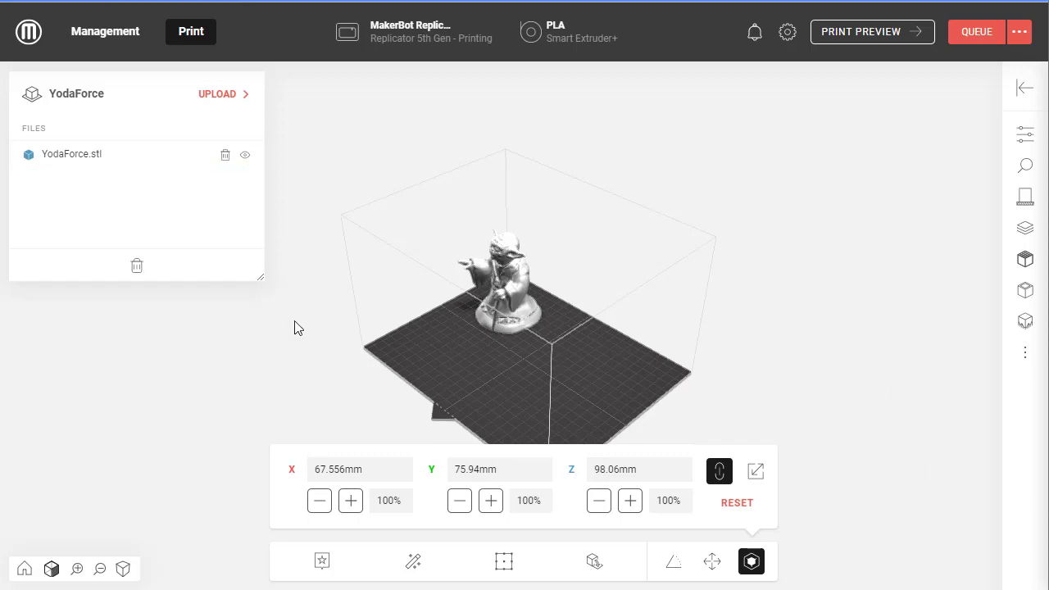
pyautogui.click(1025, 358)
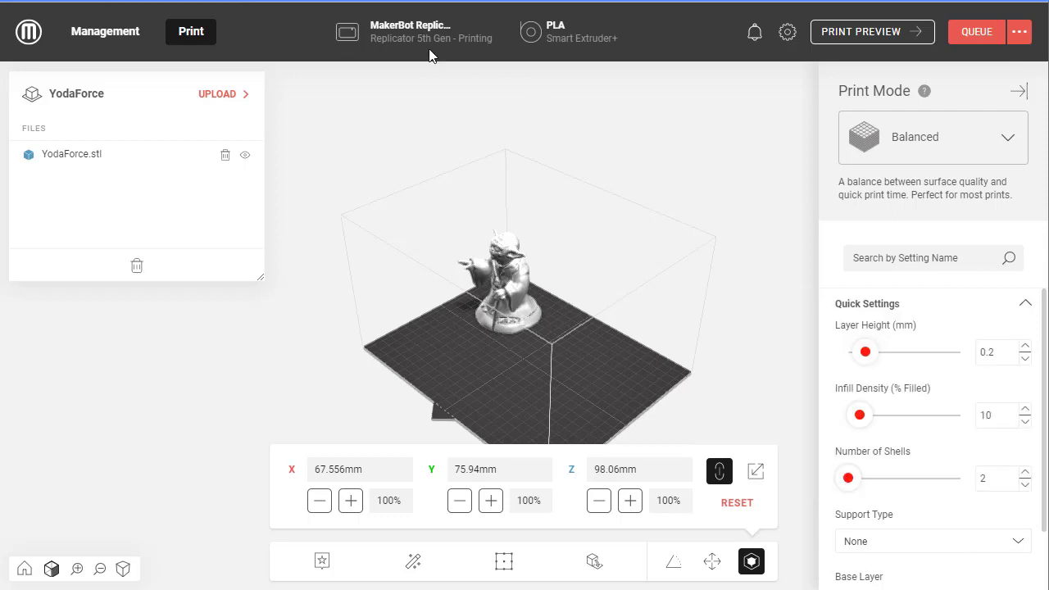
# - Set the target printer to the Replicator 5th Gen printer type, and return to the workspace management area
pyautogui.click(402, 42)
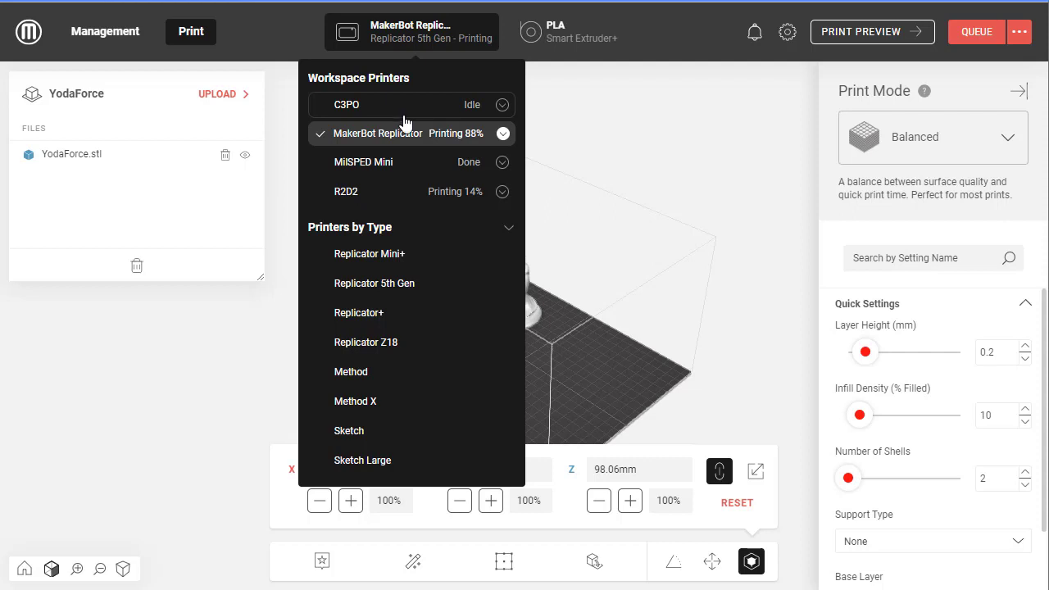
pyautogui.click(404, 284)
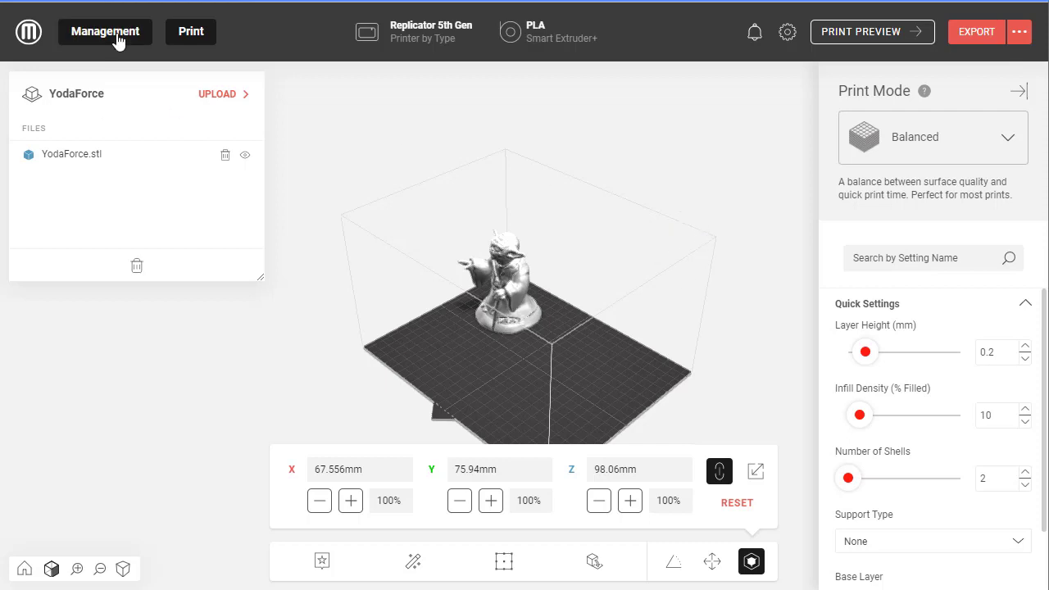
pyautogui.click(118, 37)
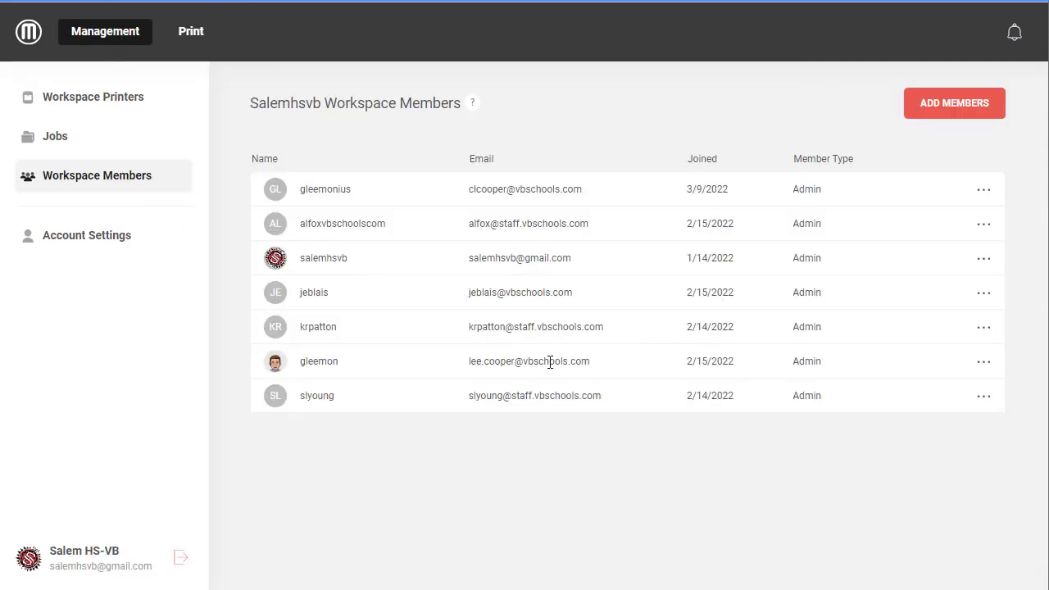